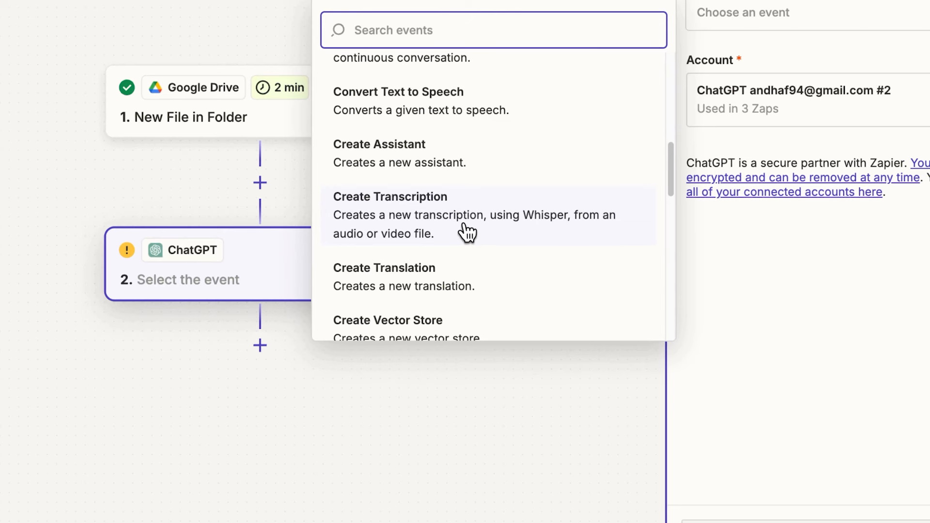
Set the ChatGPT step's action event to Create Transcription and start connecting a new ChatGPT account
click(467, 232)
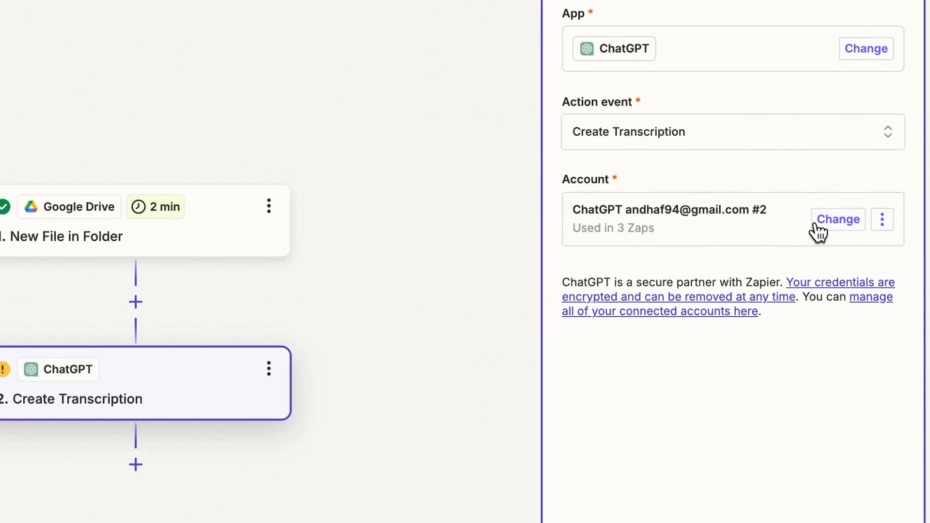
click(816, 227)
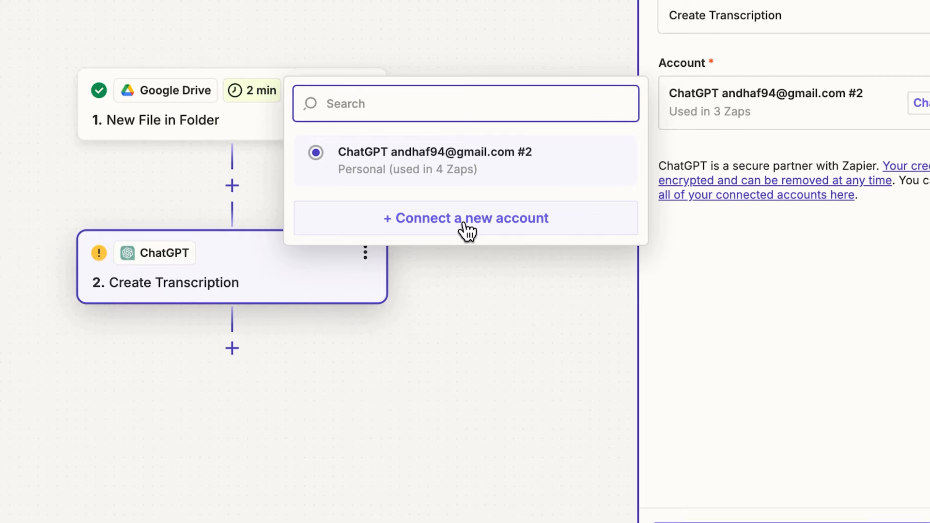
click(466, 231)
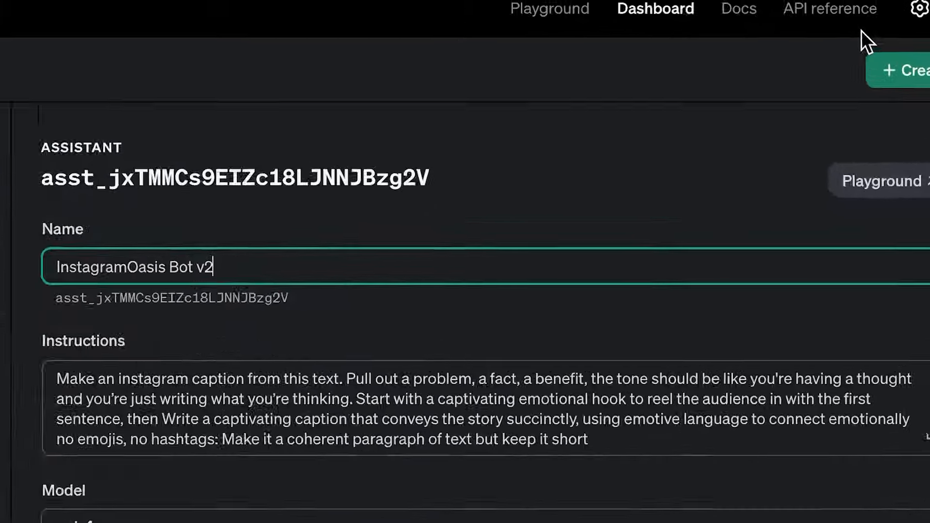
Switch to the OpenAI platform and view the organization's billing overview in the settings
click(845, 67)
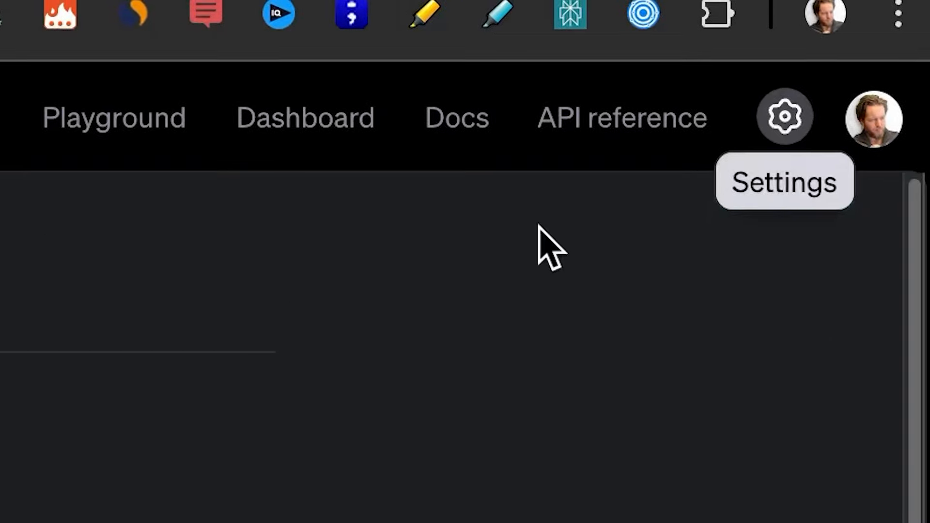
click(175, 187)
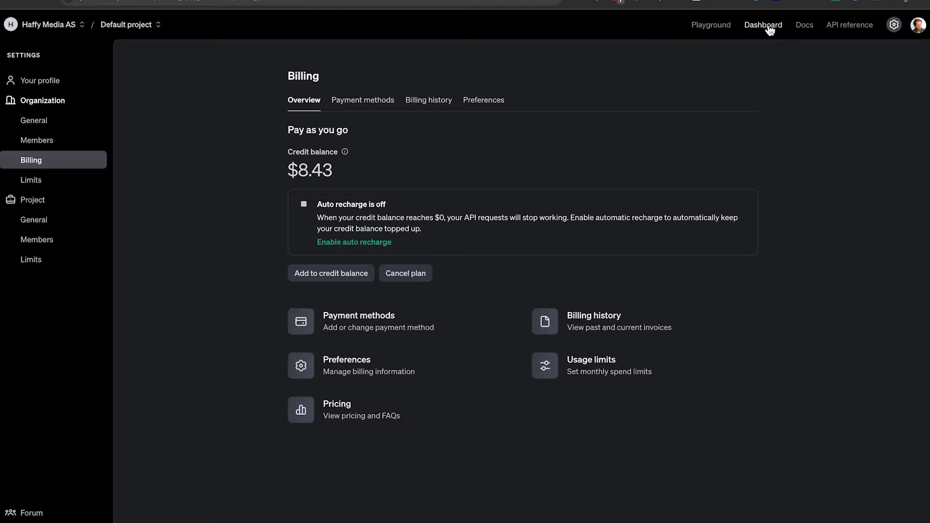
Create a secret API key named Zapier in the Default project with all permissions and copy it
click(769, 28)
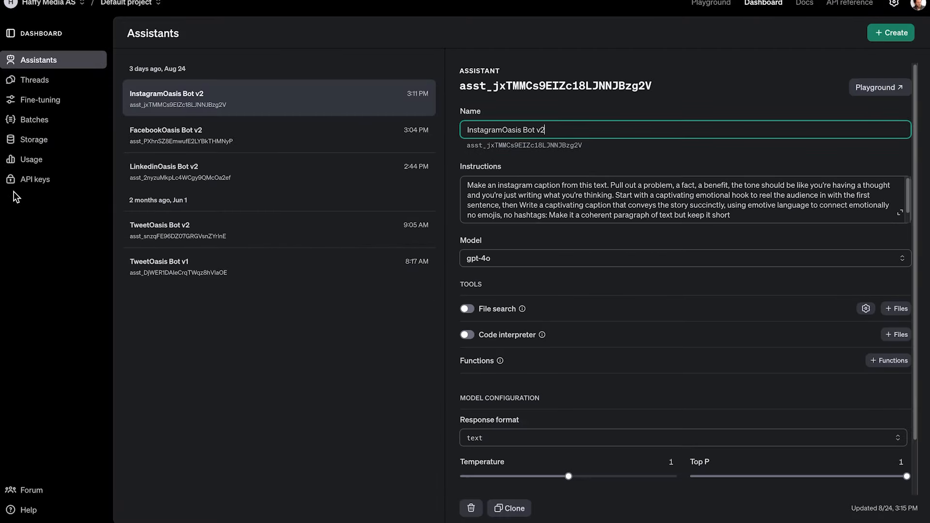
click(15, 183)
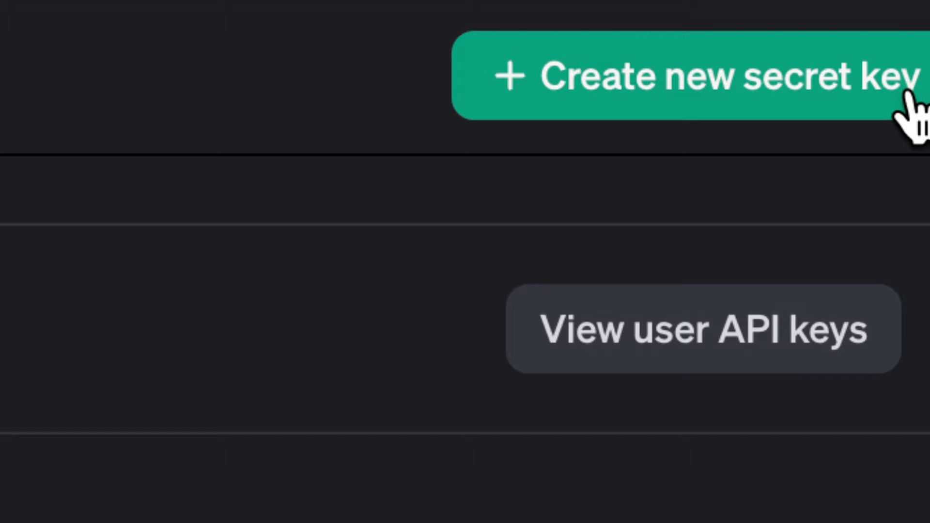
click(906, 92)
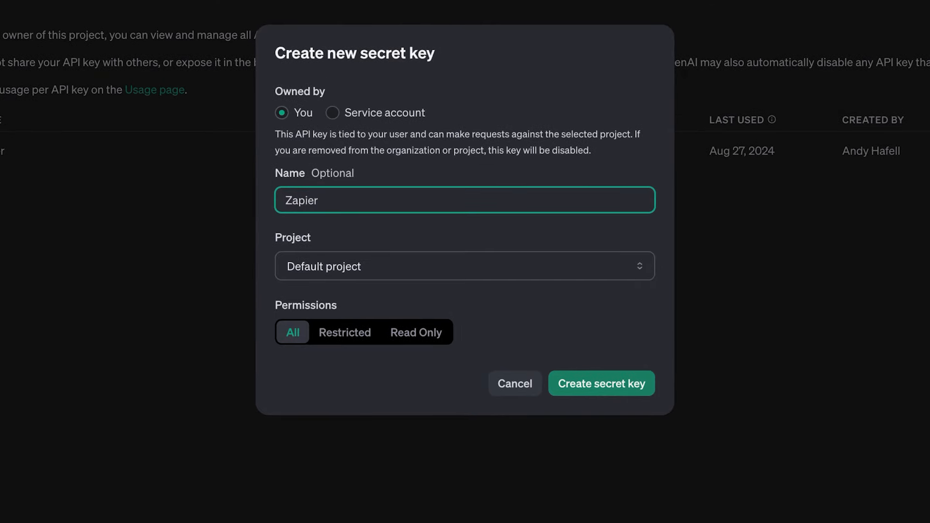
key(Return)
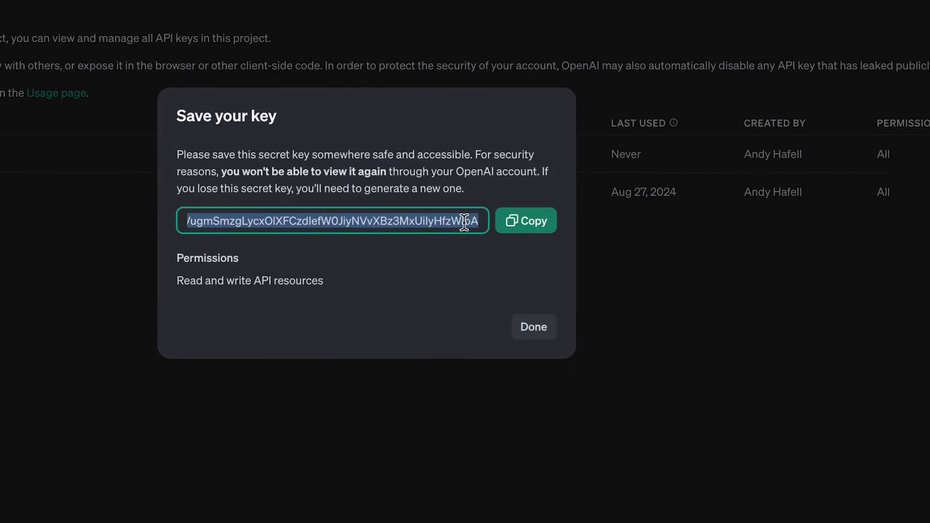
click(514, 224)
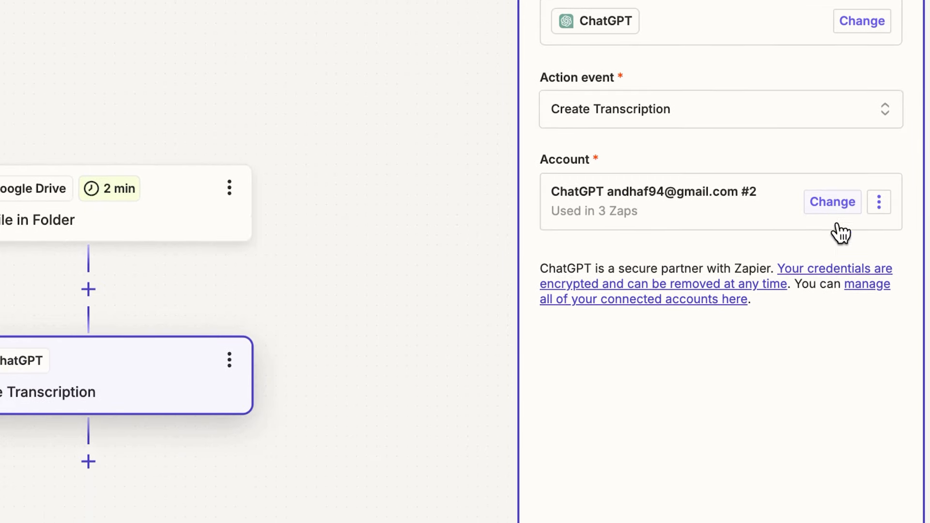
Back in Zapier, configure the transcription with the Google Drive File, the prompt "Create a Transcription" and the response format Text
click(772, 430)
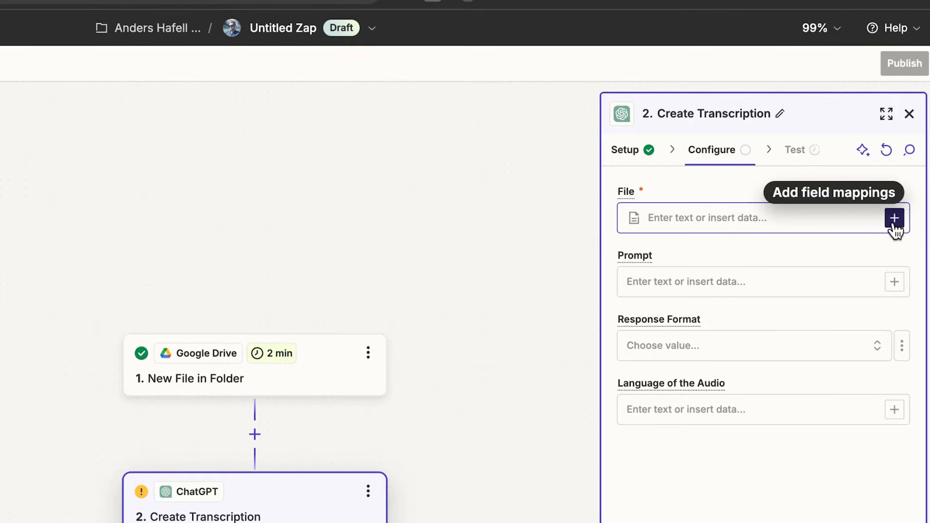
click(895, 218)
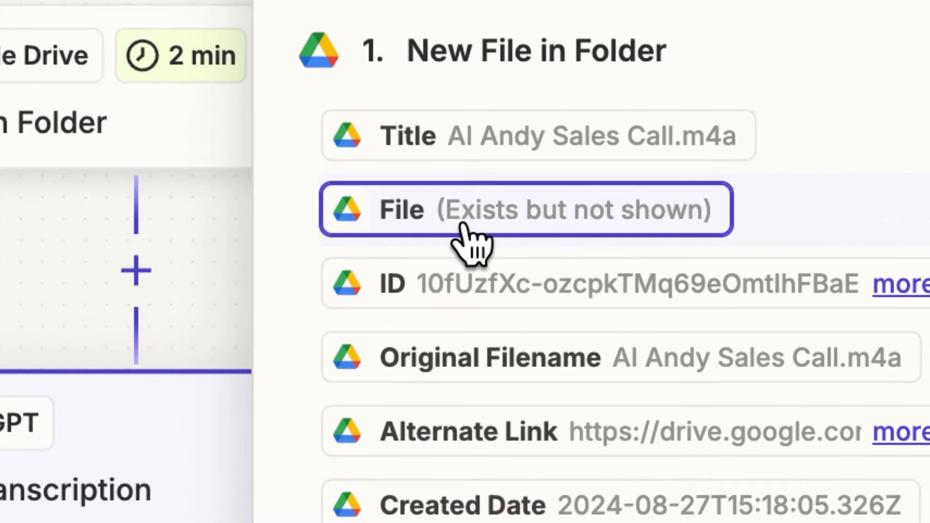
click(463, 224)
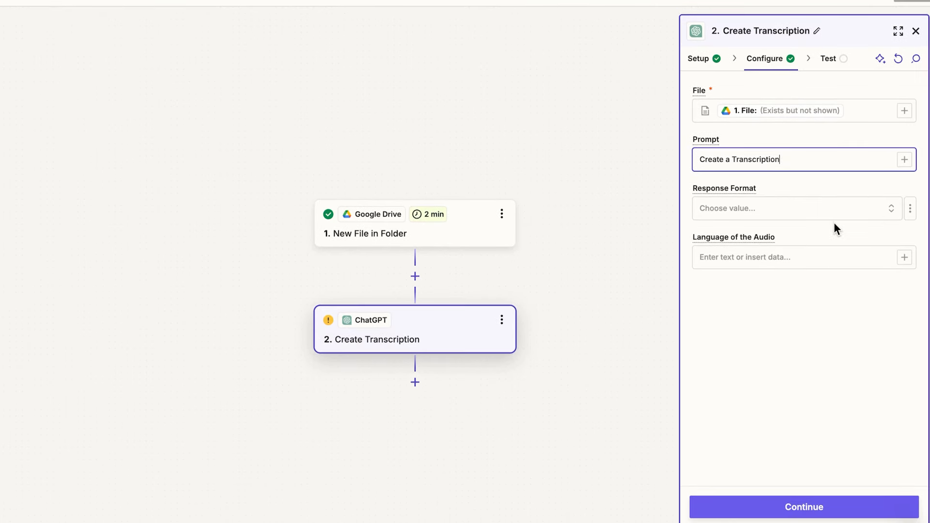
click(880, 208)
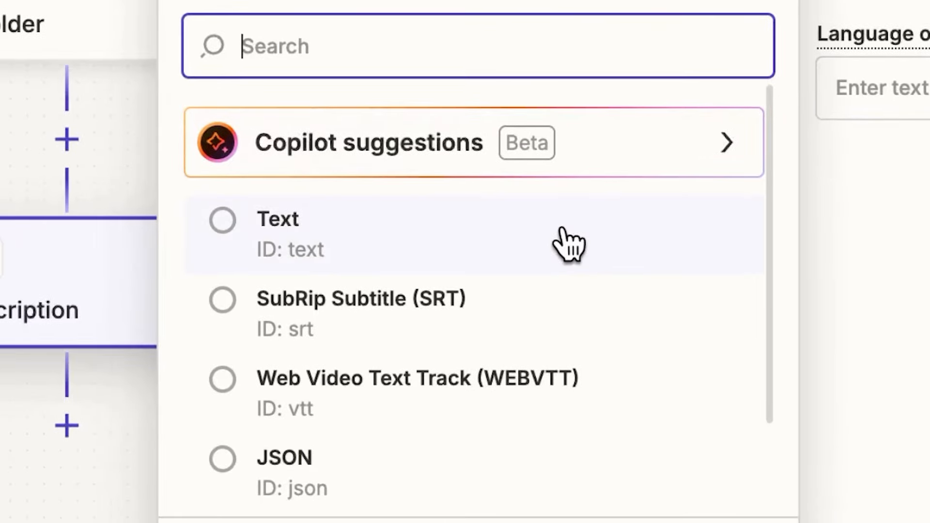
click(569, 247)
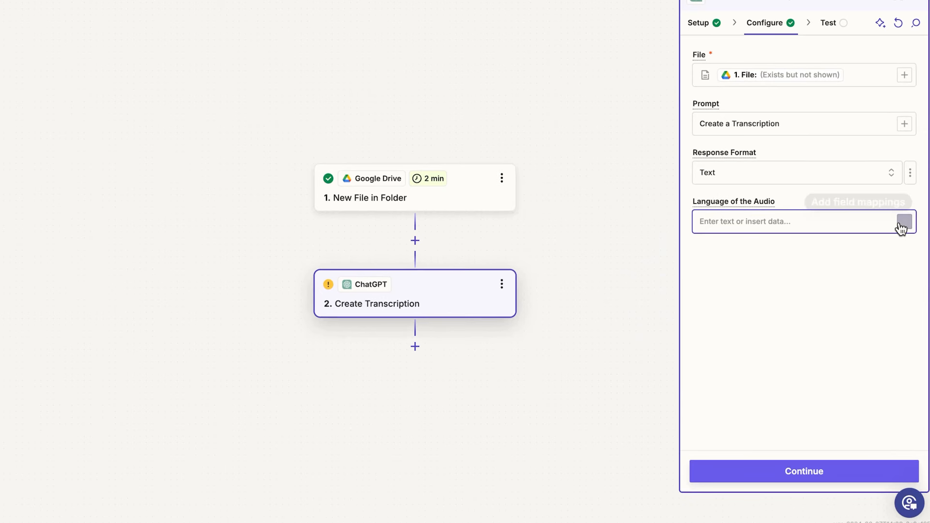
mouse_move(755, 203)
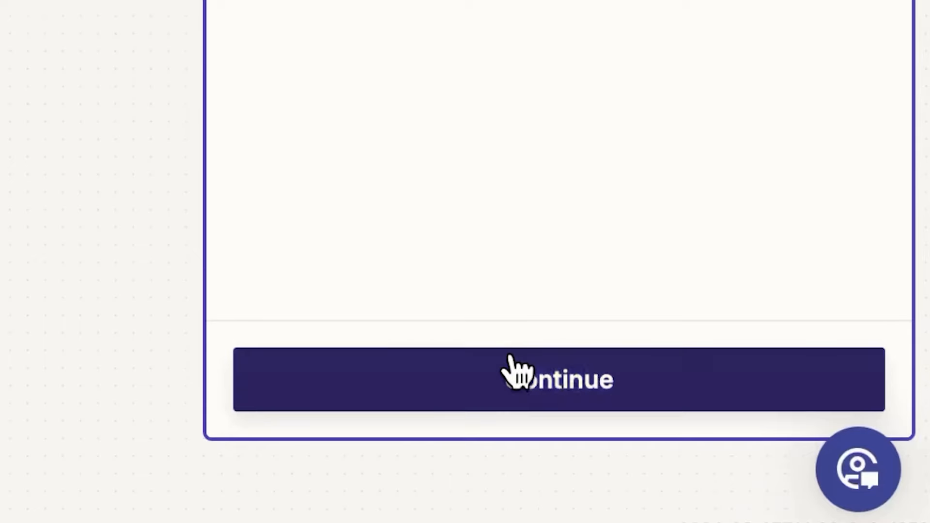
Test the Create Transcription step and read through the transcribed content it returns
click(510, 358)
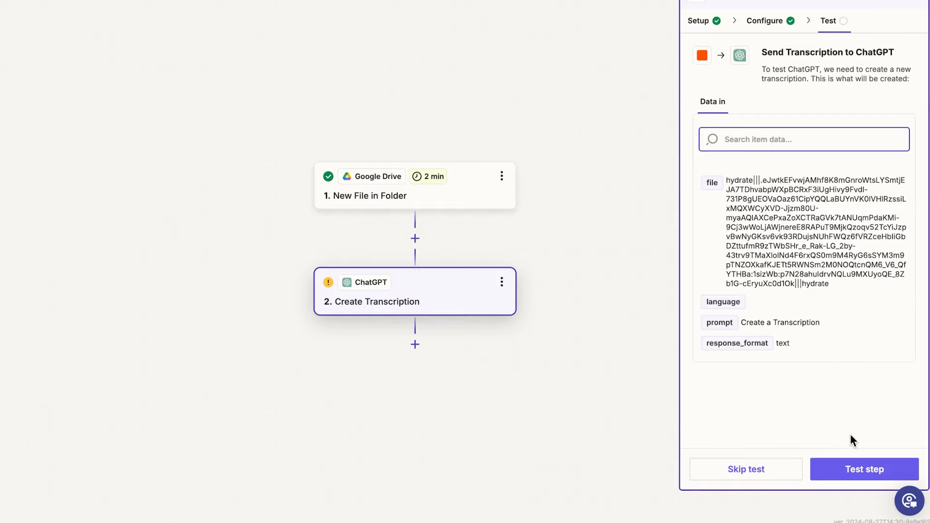
click(852, 479)
scroll(881, 271, down, 3)
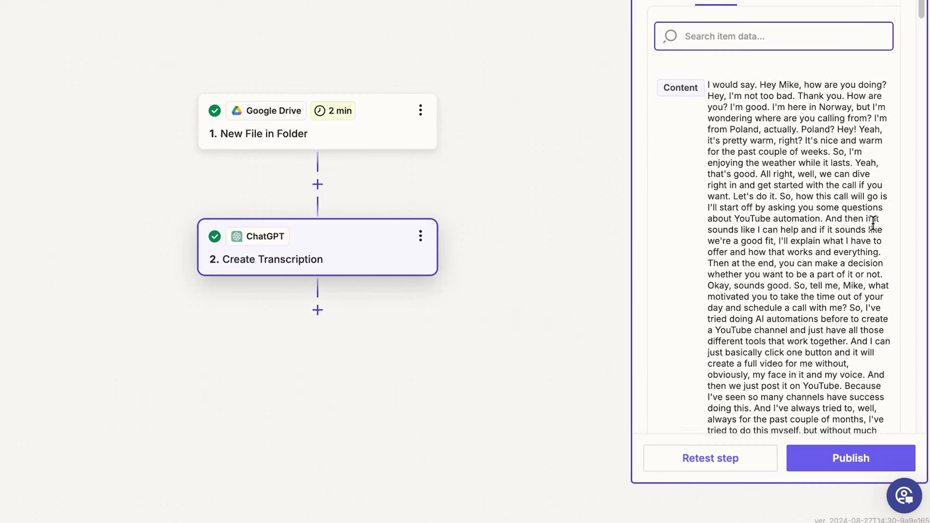
scroll(872, 223, down, 20)
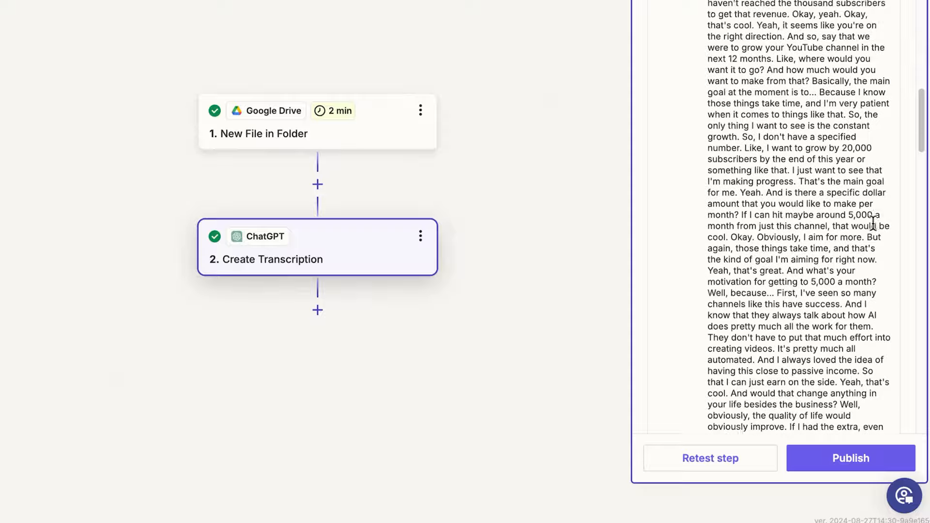
scroll(873, 224, down, 15)
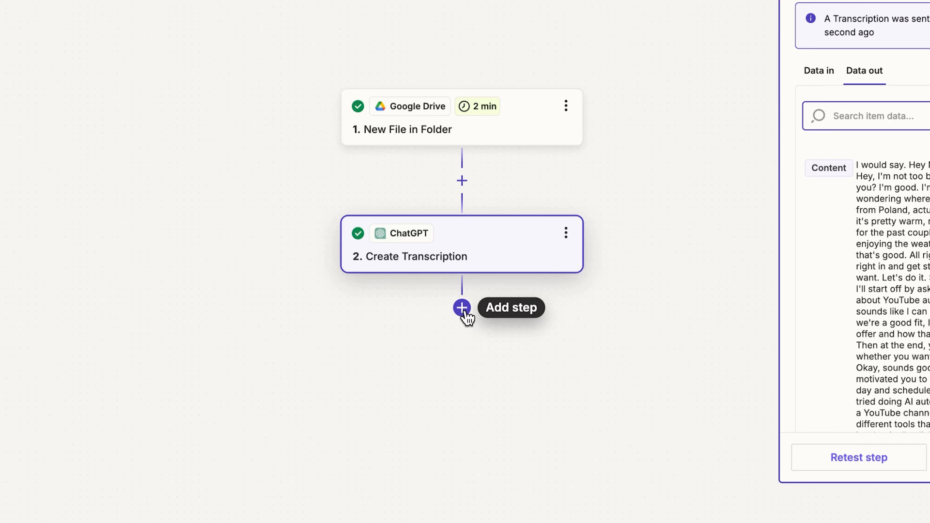
Add a third step to the Zap using ChatGPT with the Conversation action event
click(463, 308)
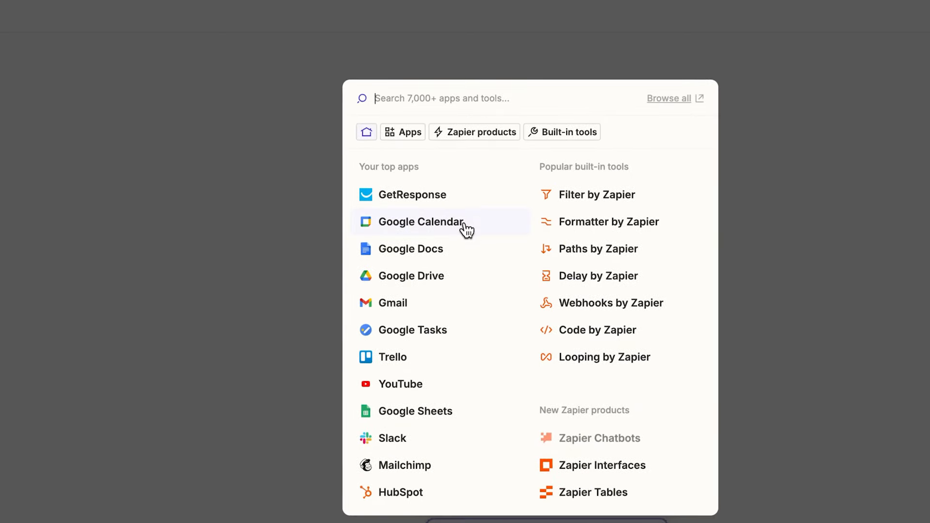
text(chat)
click(465, 185)
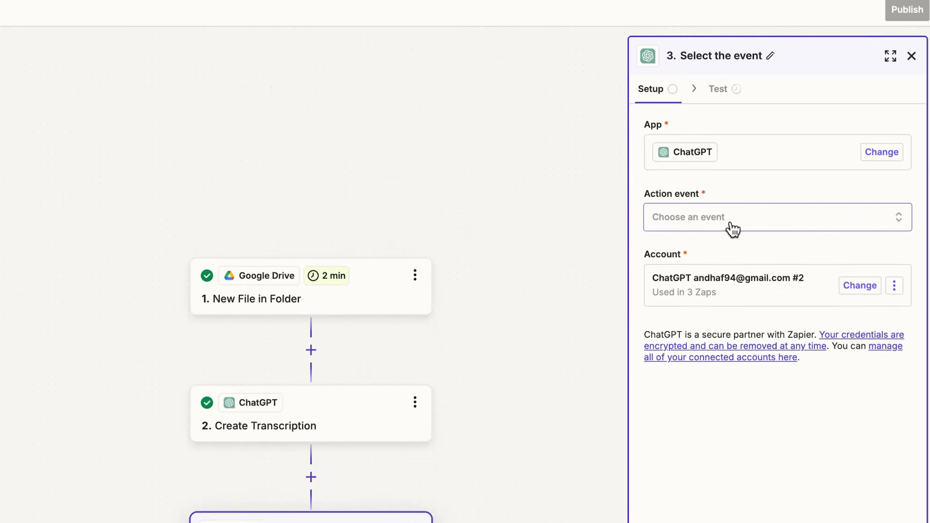
click(767, 230)
scroll(517, 230, down, 1)
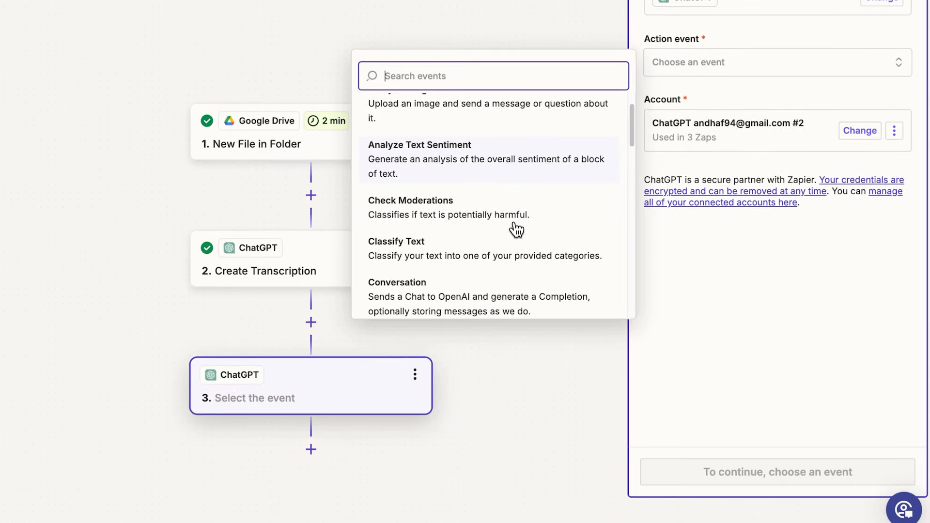
click(524, 225)
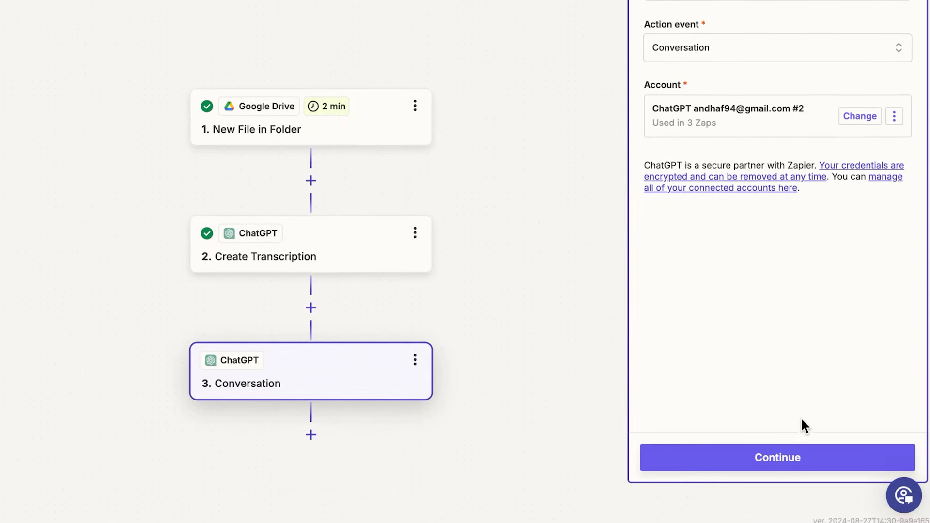
Fill the user message with questions on the prospect's name, call motivation, goal, main problem and purchase, ending with the transcription step's Content
click(804, 458)
click(760, 208)
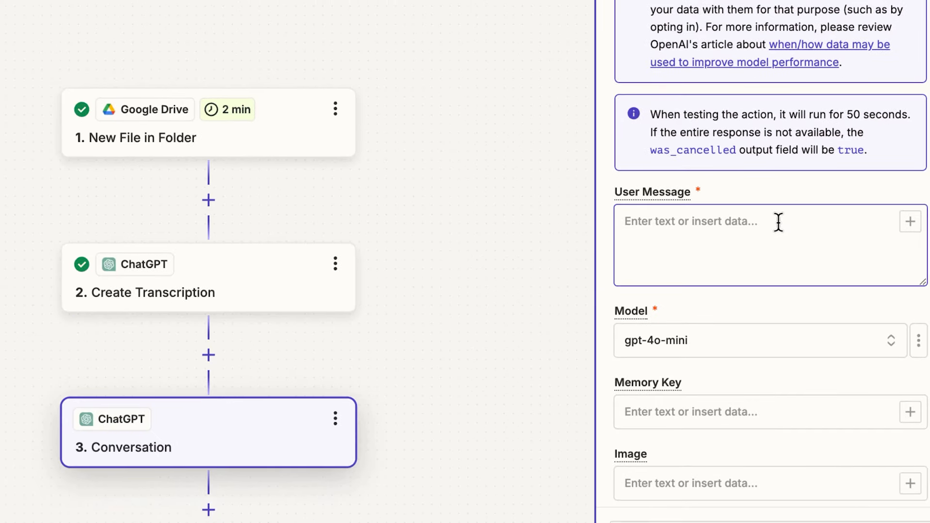
key(ctrl+v)
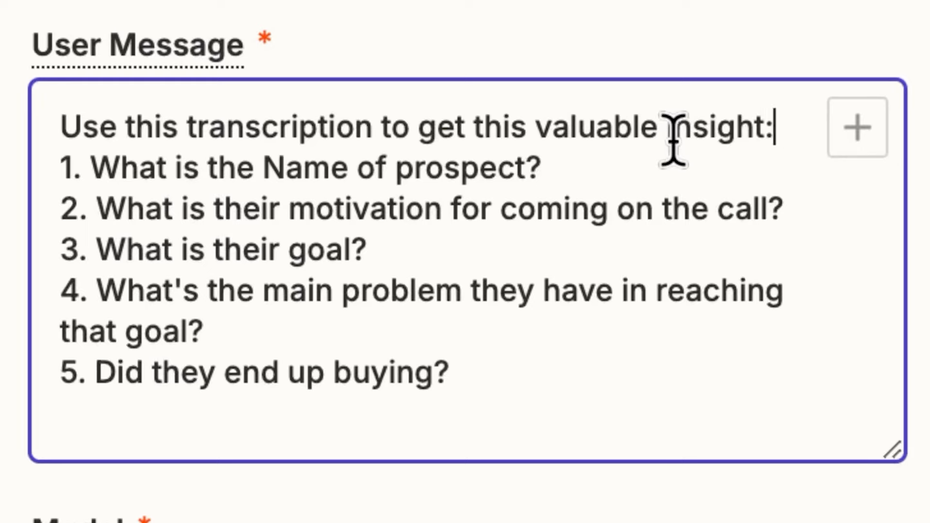
scroll(674, 140, down, 1)
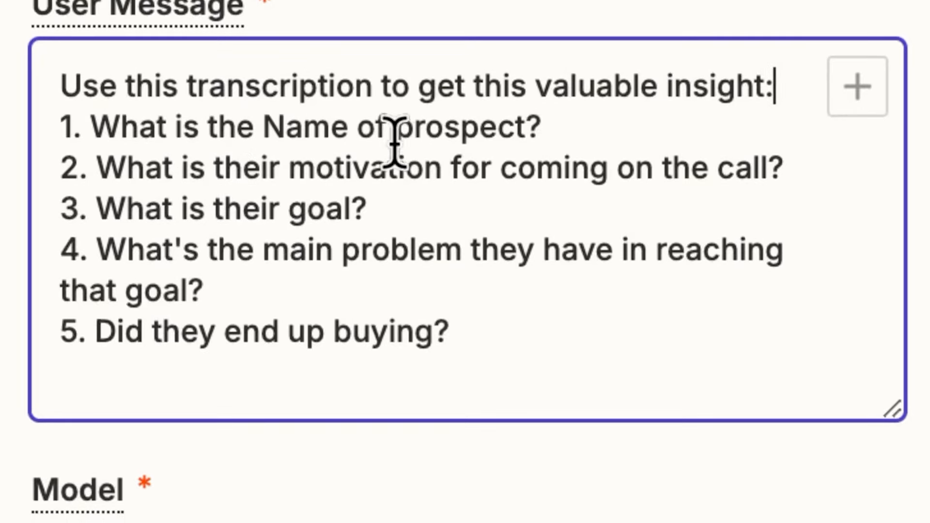
scroll(395, 143, down, 1)
scroll(180, 140, down, 2)
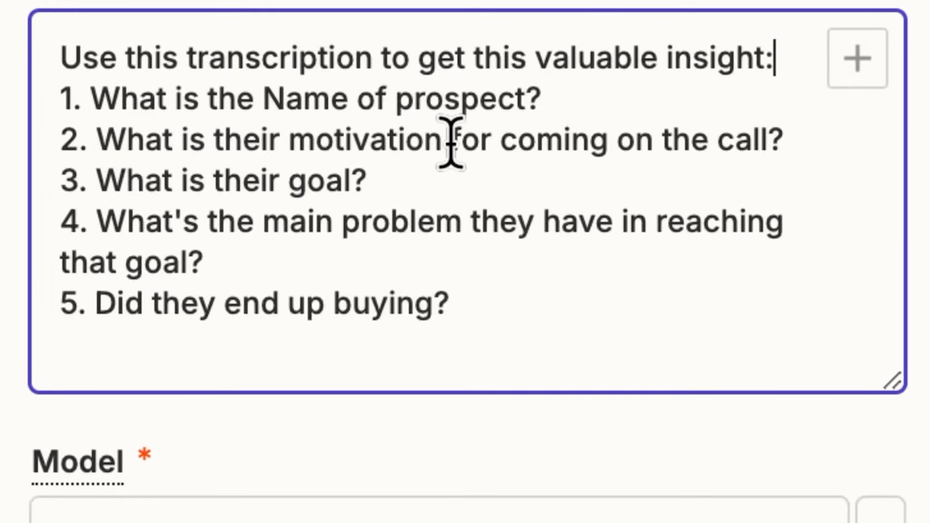
scroll(466, 139, down, 4)
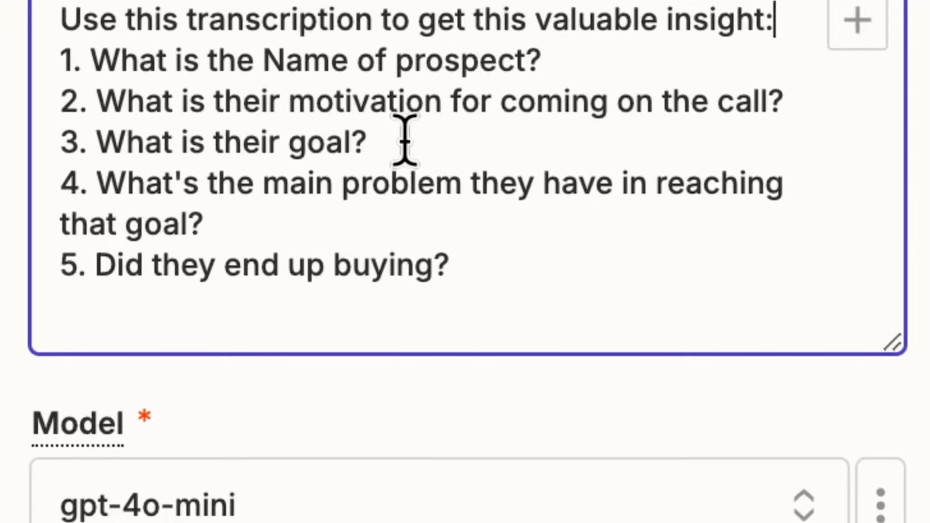
scroll(457, 143, down, 5)
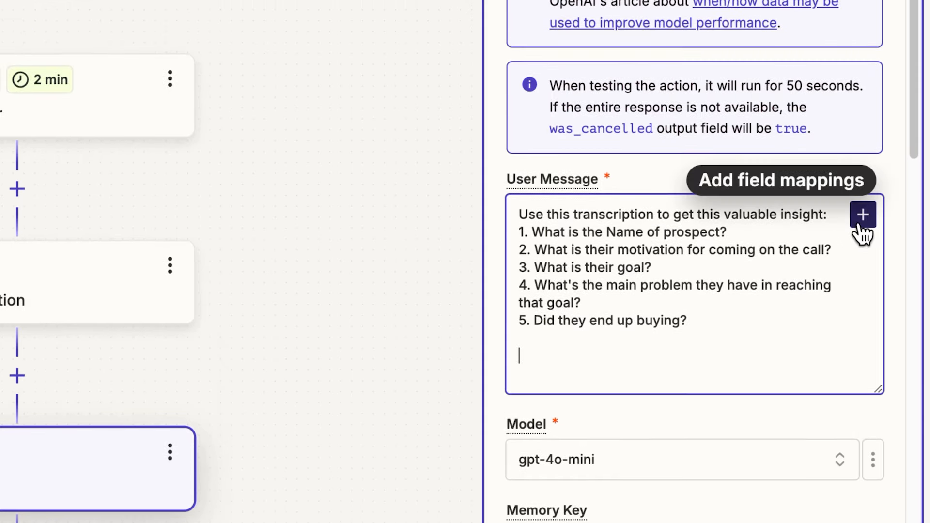
click(861, 224)
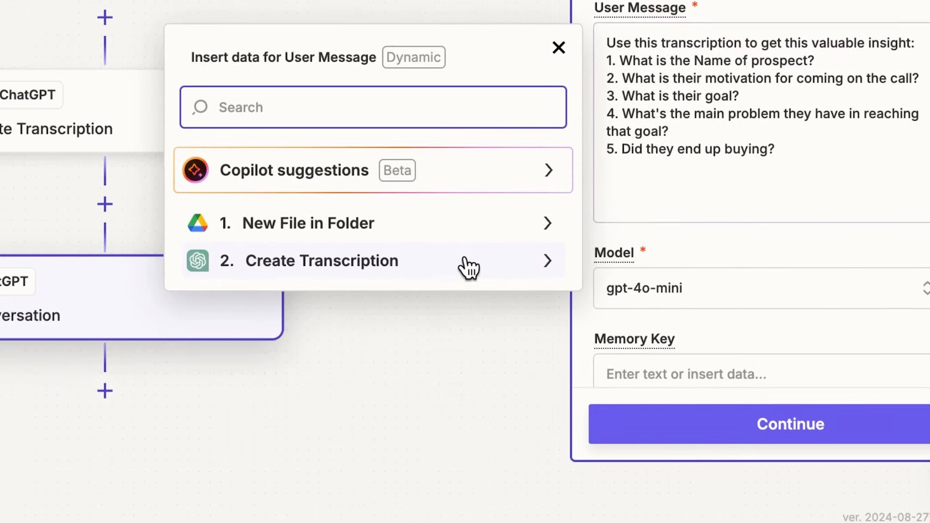
click(463, 269)
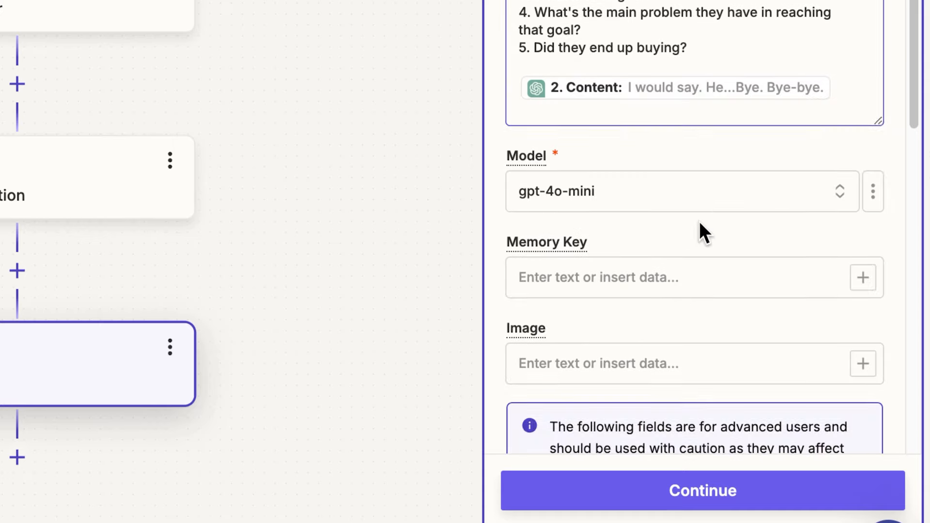
Examine the model choices for the Conversation step and the optional fields that follow
click(654, 204)
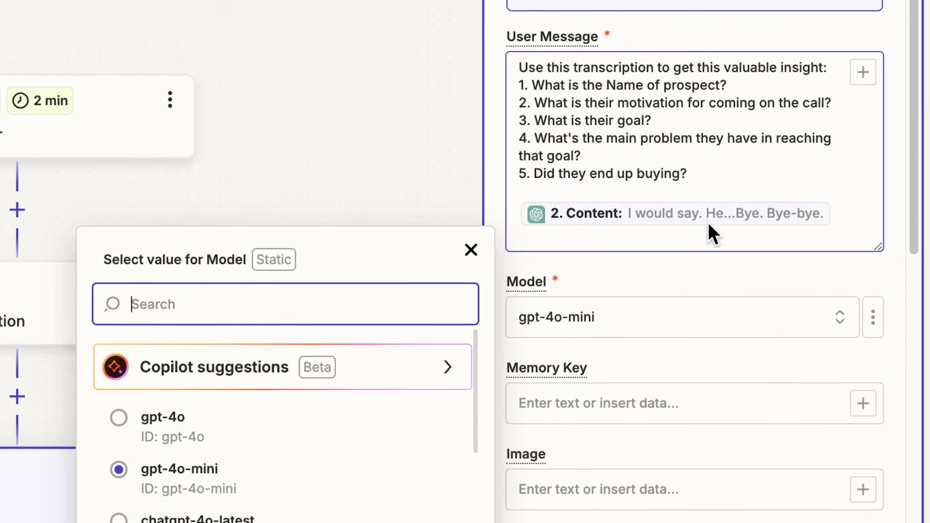
click(710, 269)
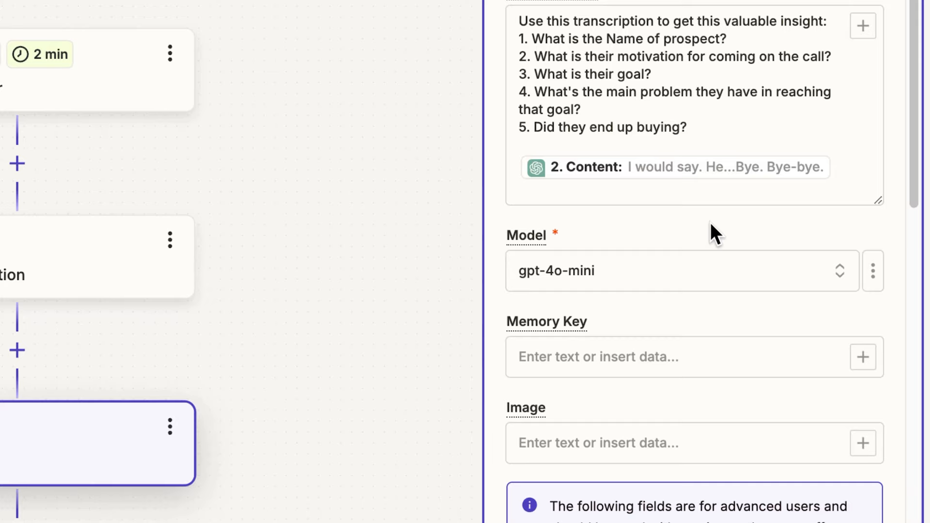
scroll(737, 222, down, 5)
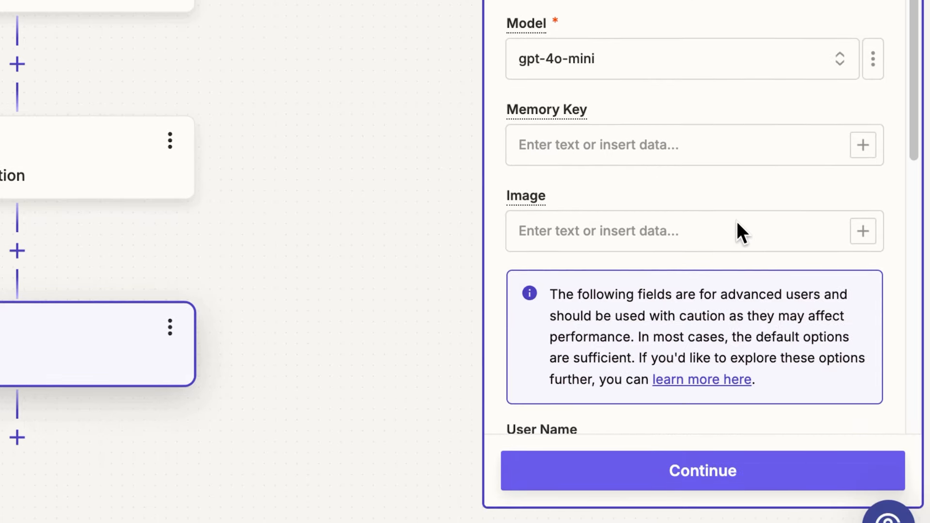
Set the Assistant Instructions to "You are a helpful assistant that turns a long transcript into valuable insight bulletpoints."
scroll(737, 222, down, 5)
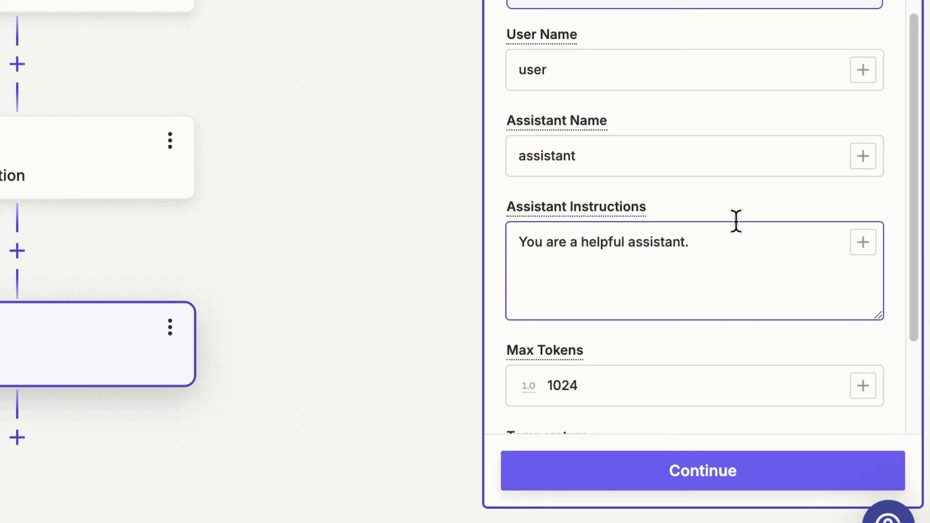
scroll(736, 221, down, 1)
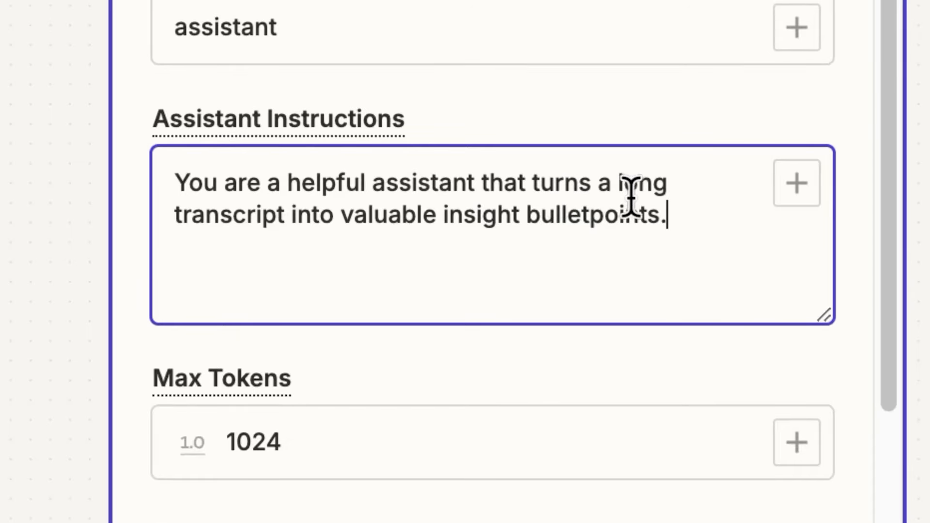
Raise the Max Tokens limit of the Conversation step to 10024
scroll(656, 193, down, 1)
scroll(395, 197, down, 1)
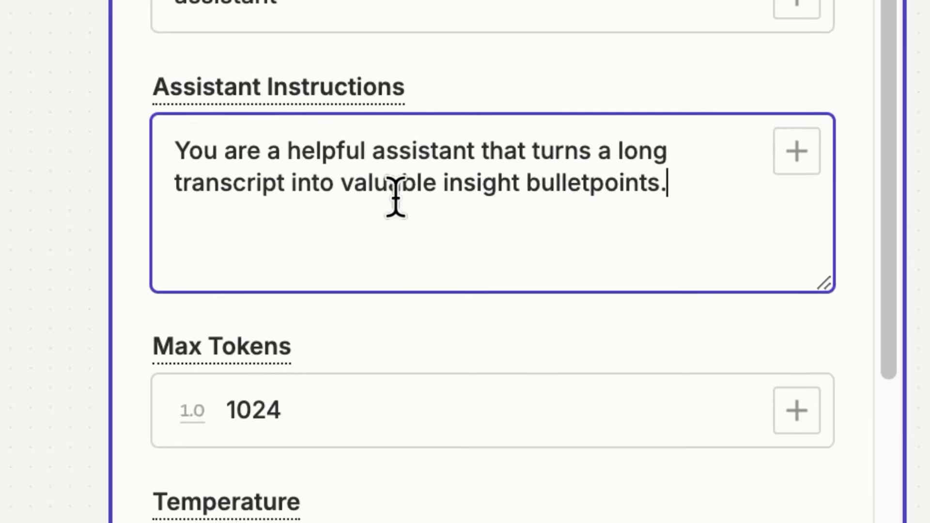
scroll(558, 196, down, 1)
scroll(629, 197, down, 1)
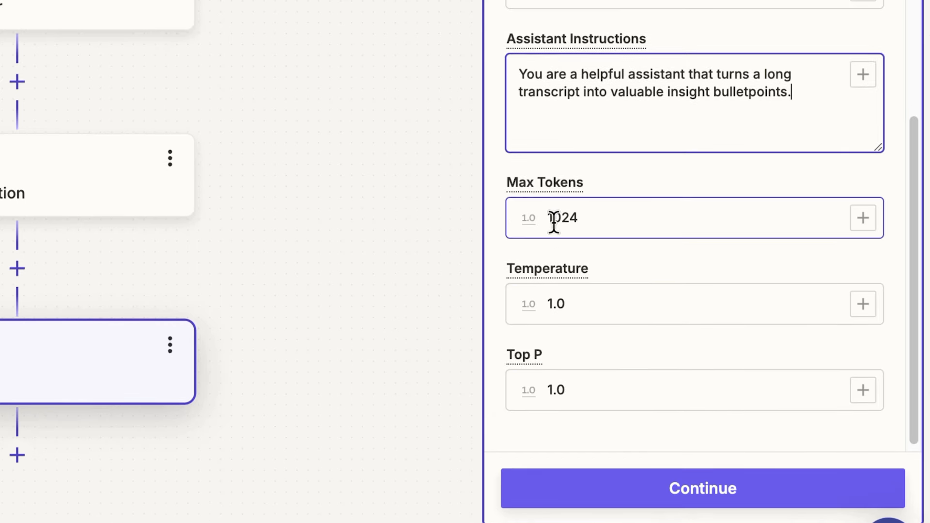
drag(550, 221, 589, 220)
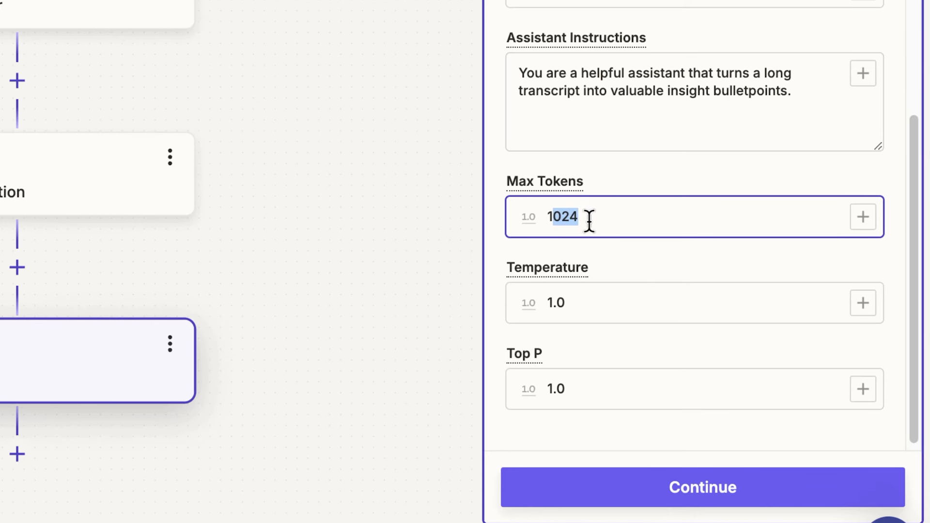
key(Left)
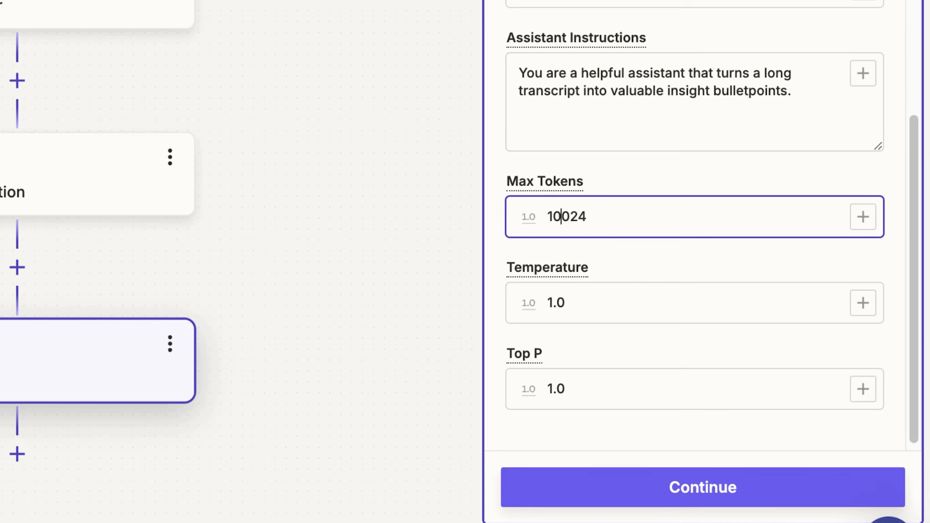